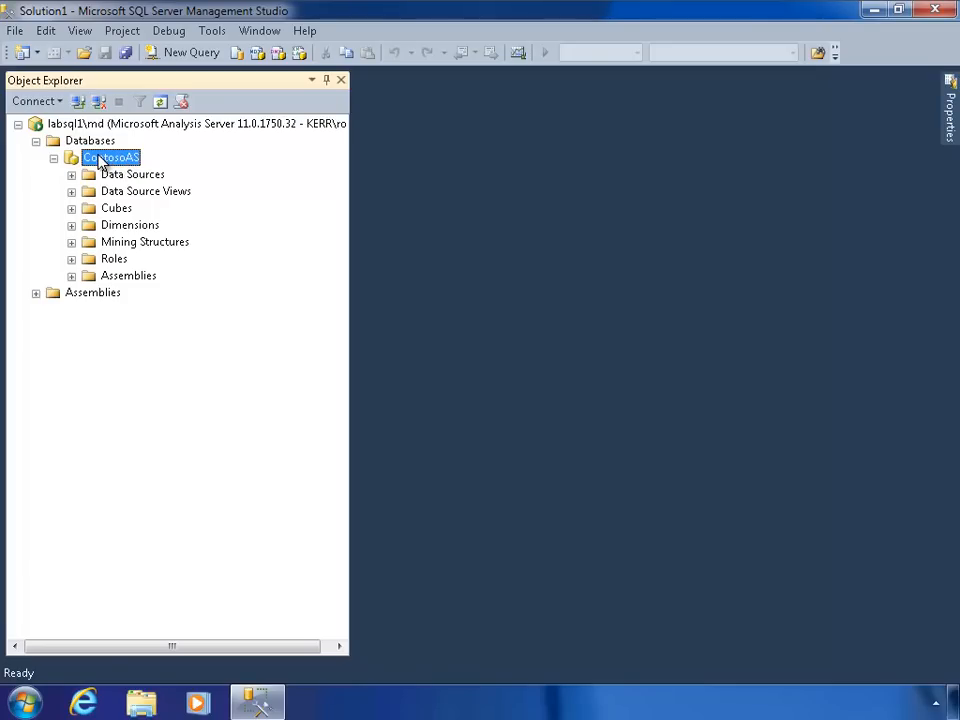
Script the full processing of the ContosoAS database to a new query window without running it, and dismiss the Process Database dialog
right_click(100, 160)
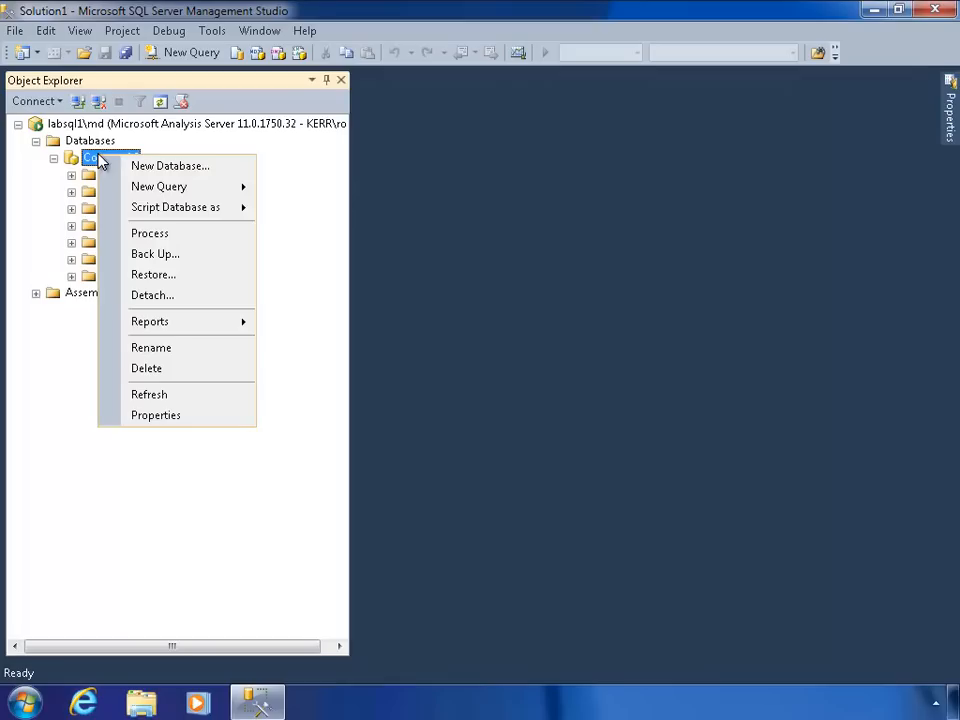
left_click(158, 238)
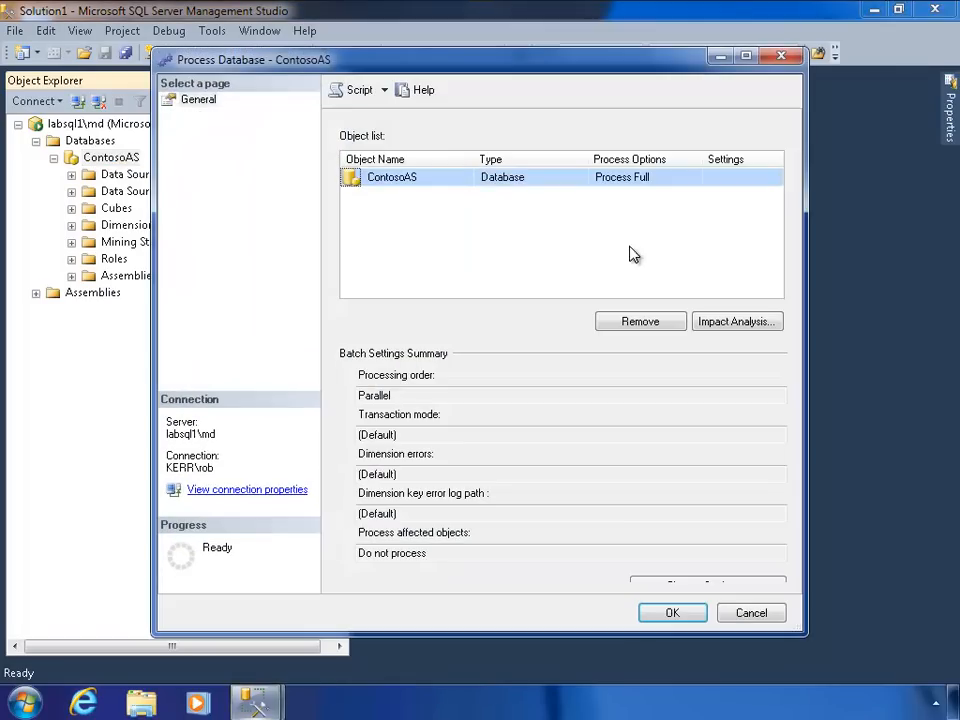
left_click_drag(555, 66, 659, 56)
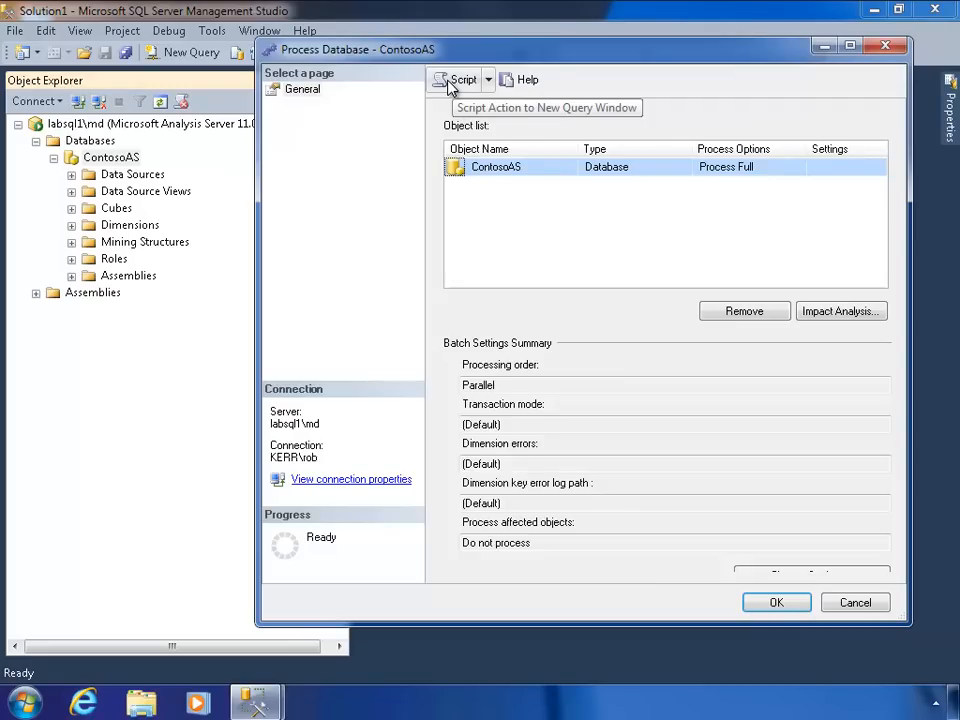
left_click(489, 84)
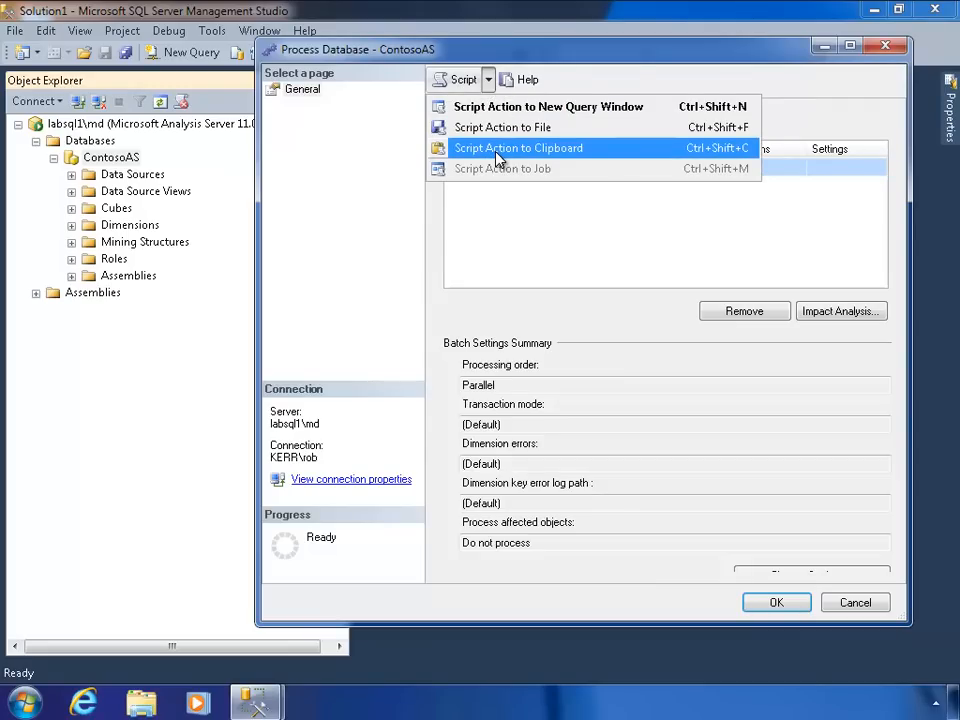
left_click(566, 58)
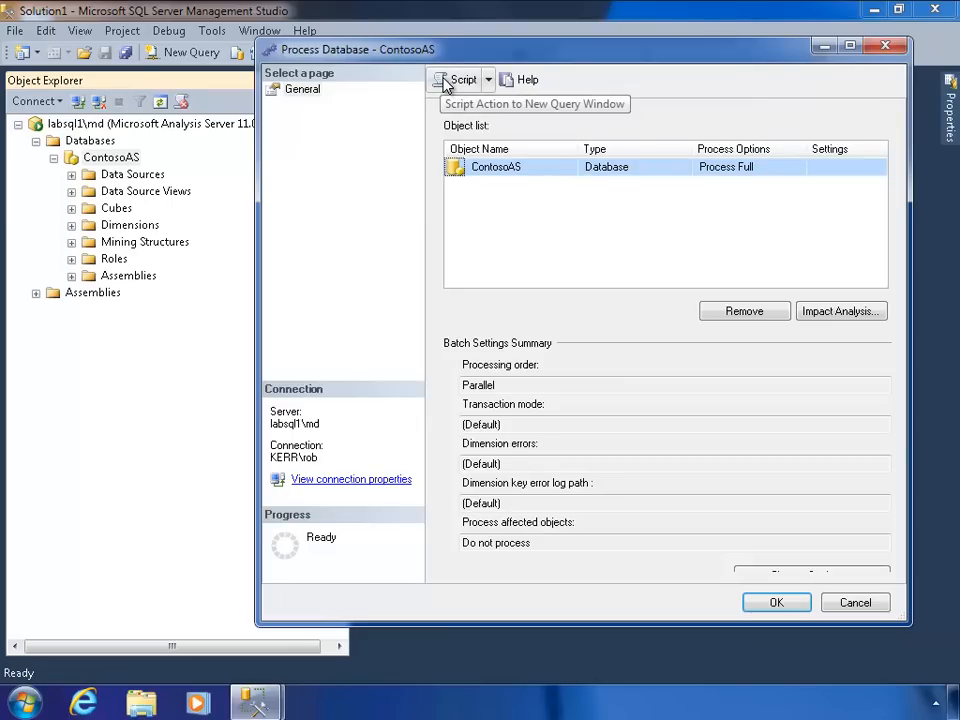
left_click(447, 82)
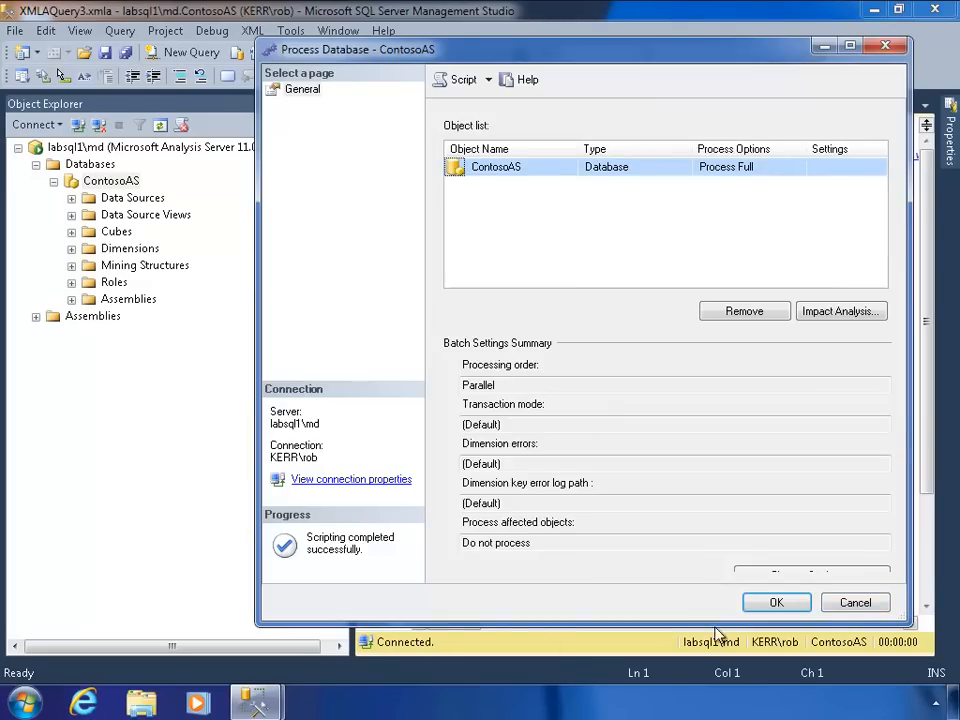
left_click(840, 600)
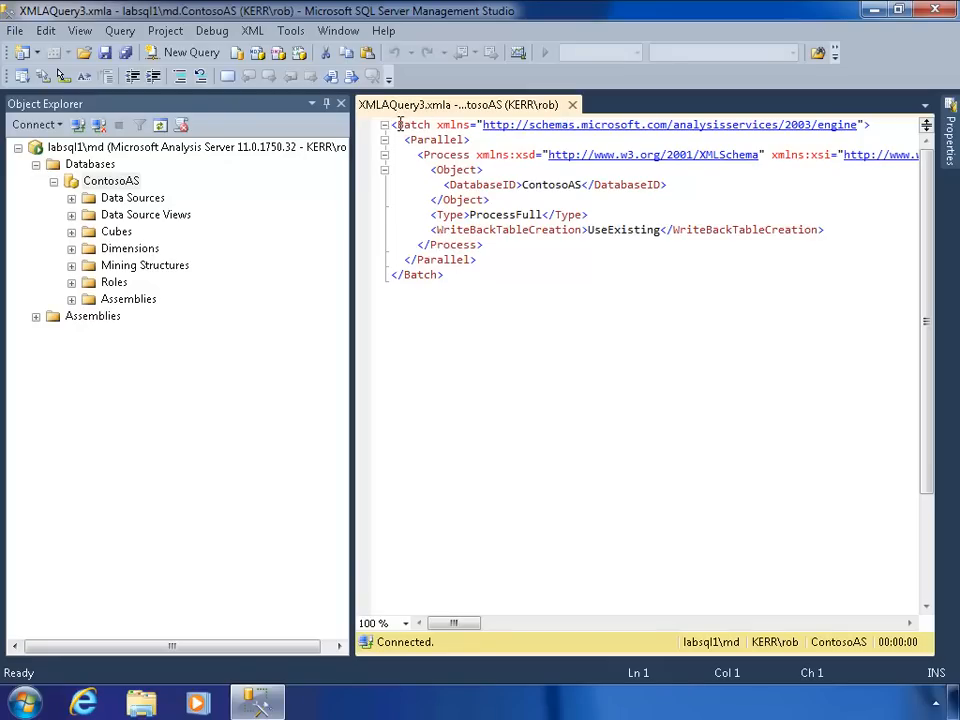
Examine the generated XMLA script's batch, process and object elements, its DatabaseID and its processing type
left_click_drag(400, 124, 444, 140)
left_click_drag(424, 155, 509, 155)
left_click_drag(437, 170, 463, 170)
left_click(521, 185)
left_click_drag(521, 185, 568, 185)
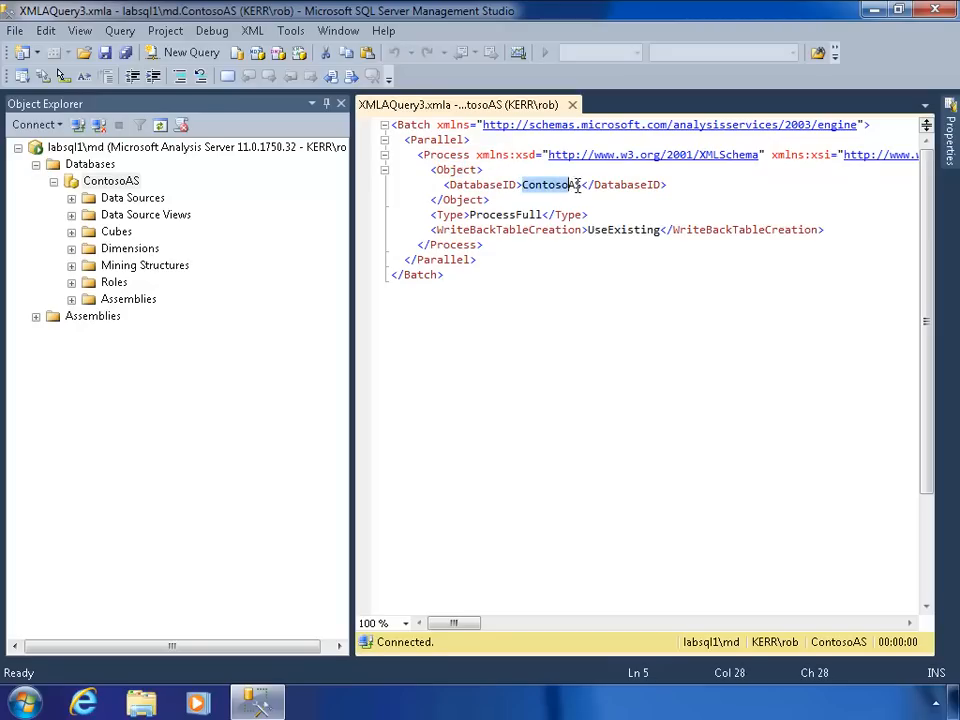
left_click(474, 185)
left_click_drag(450, 214, 552, 214)
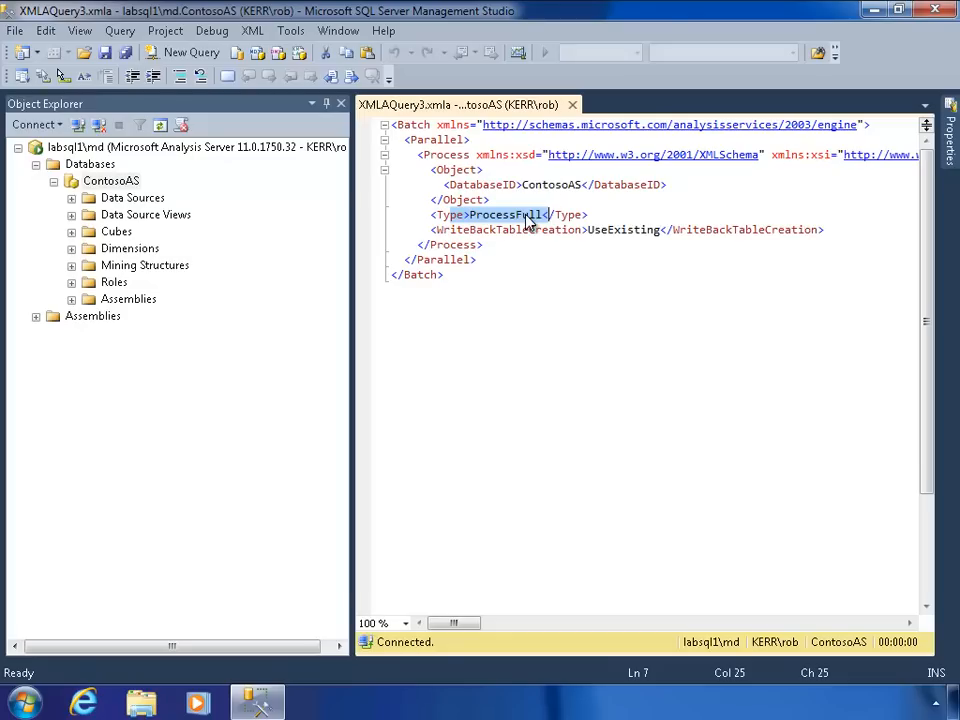
Copy the entire XMLA batch script from the query window
left_click(483, 170)
left_click_drag(461, 285, 358, 104)
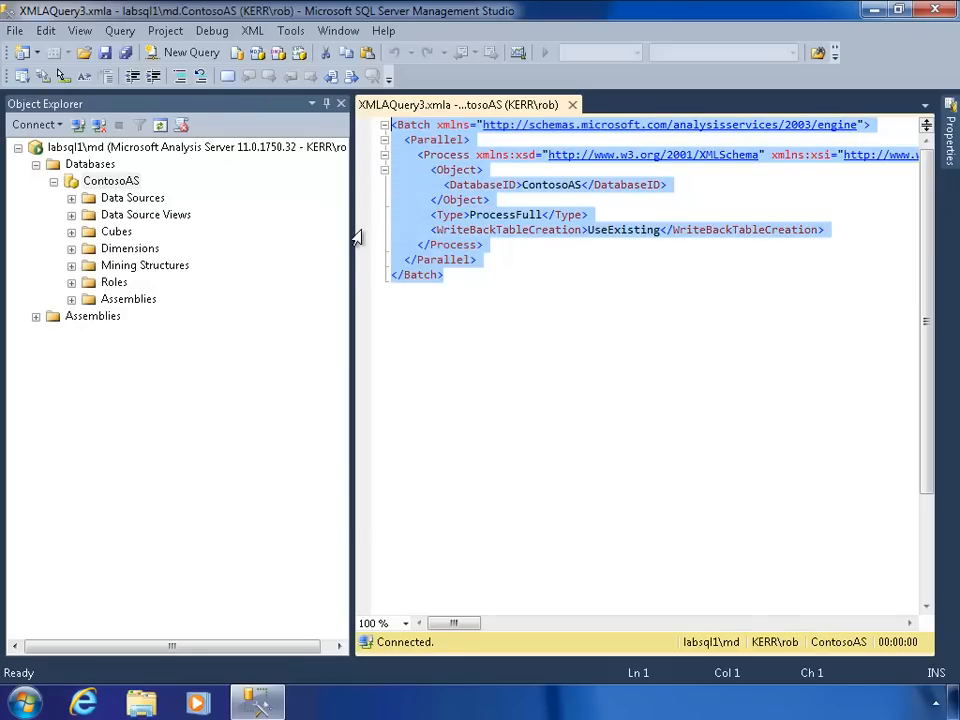
Connect Object Explorer to the Database Engine on server labsql1
left_click(35, 124)
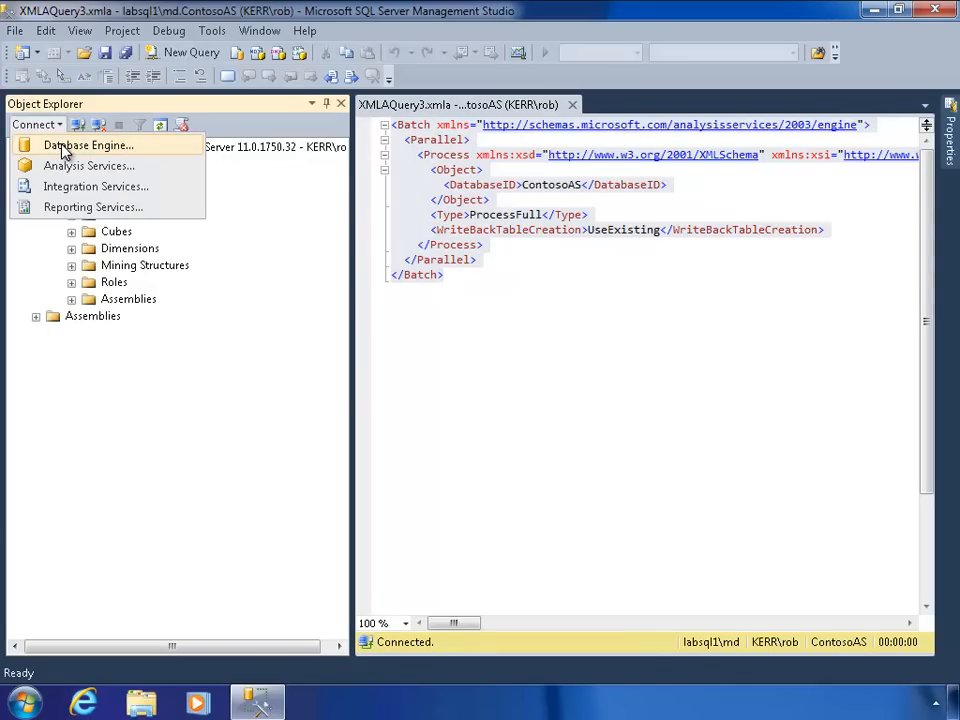
left_click(63, 148)
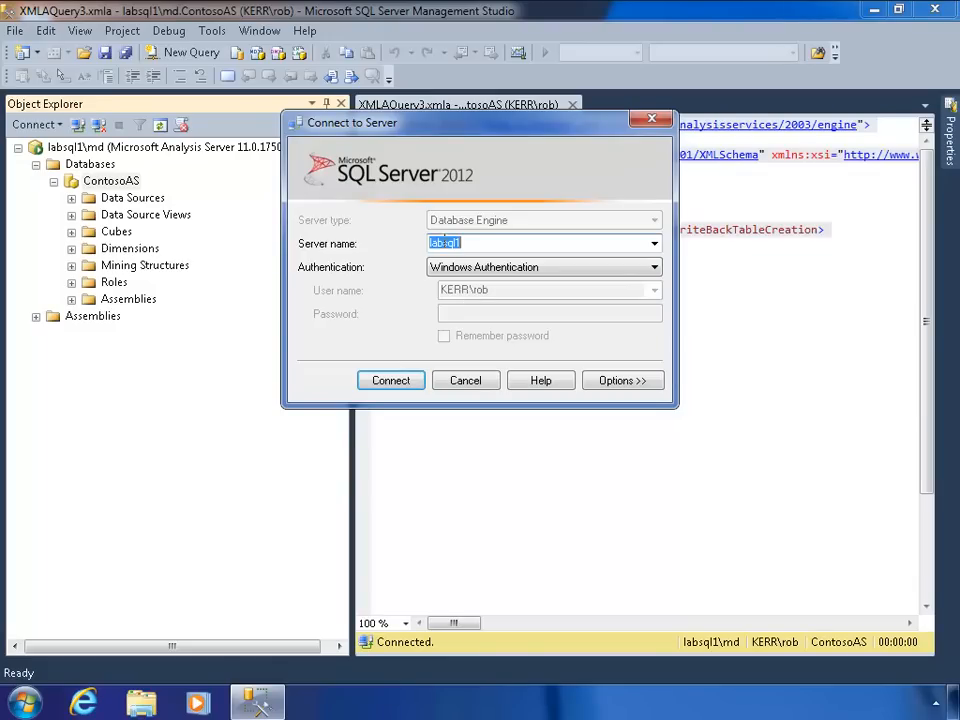
left_click(405, 388)
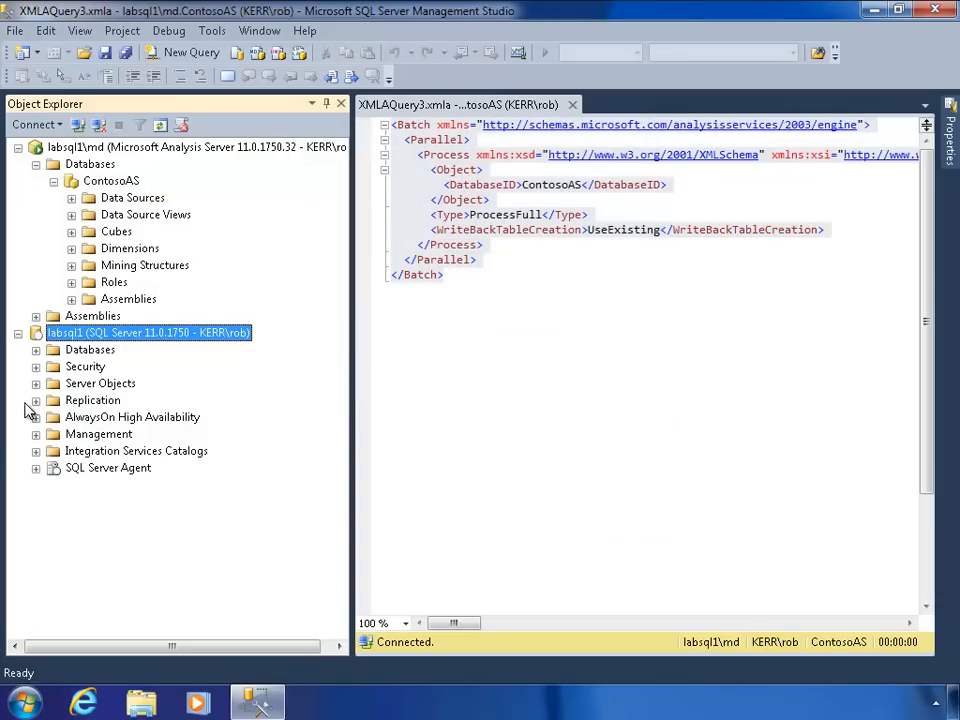
Create a new SQL Server Agent job on labsql1 named "Daily Process Contoso Cube"
left_click(36, 468)
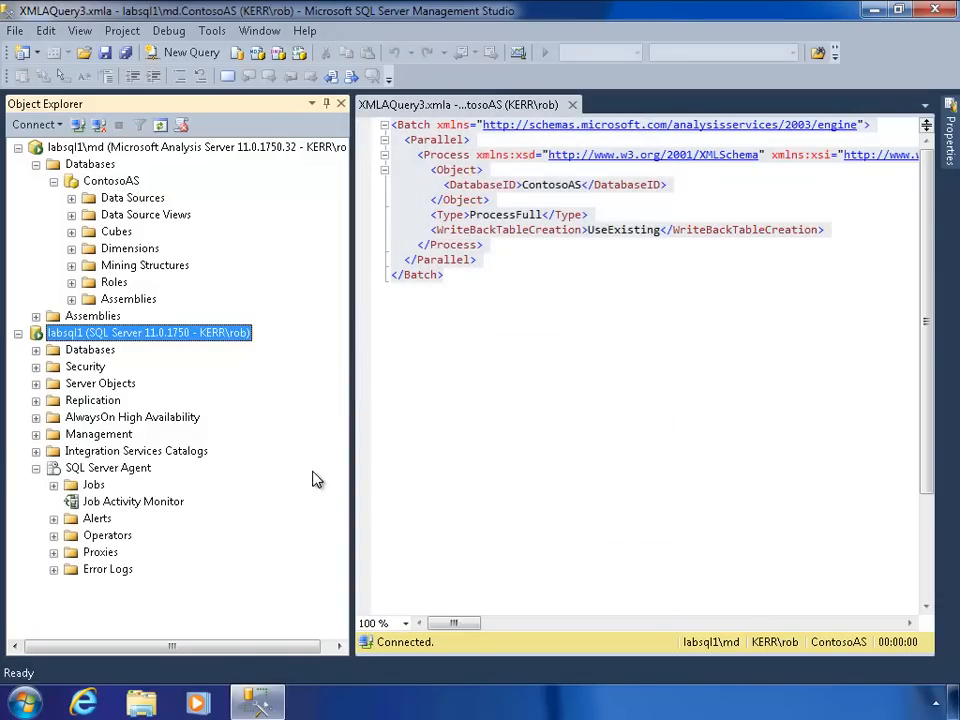
left_click(53, 485)
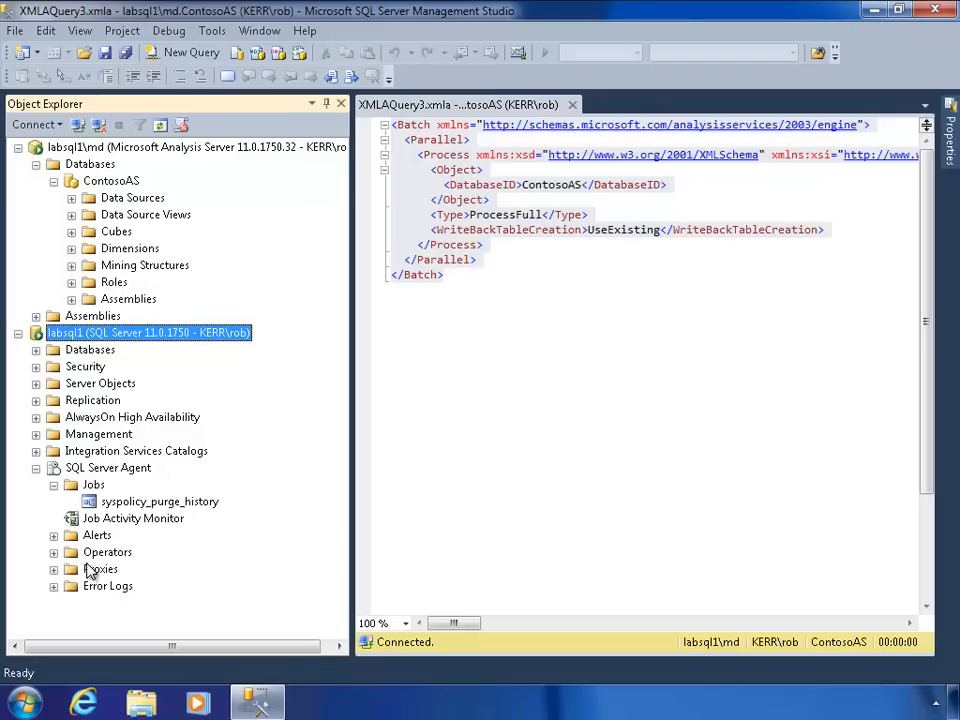
right_click(91, 490)
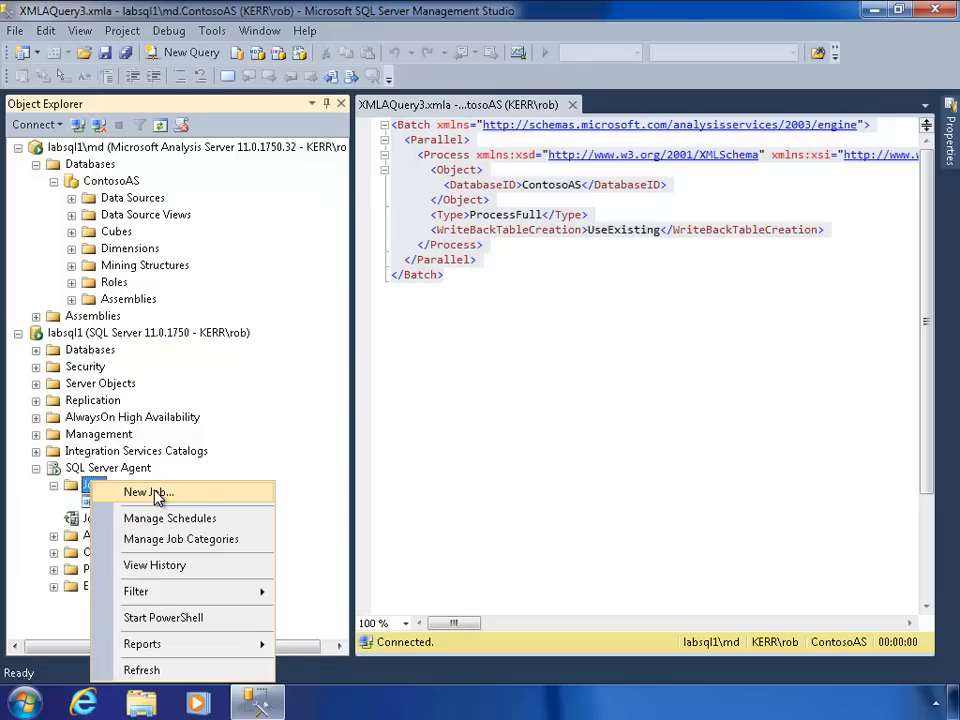
left_click(150, 492)
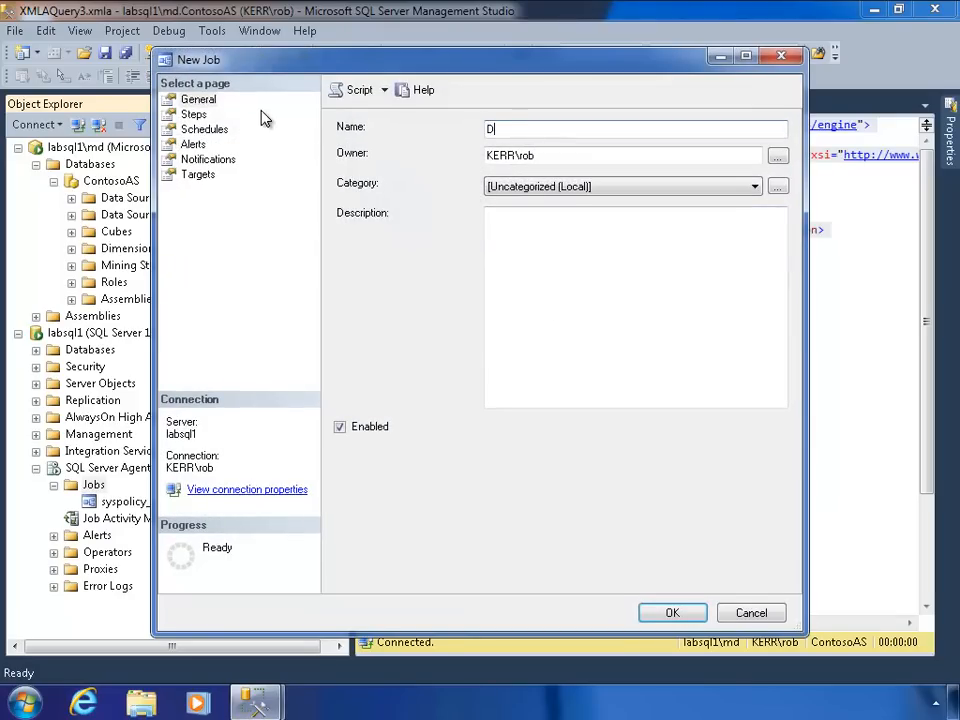
type("Daily Process Contoso Cube")
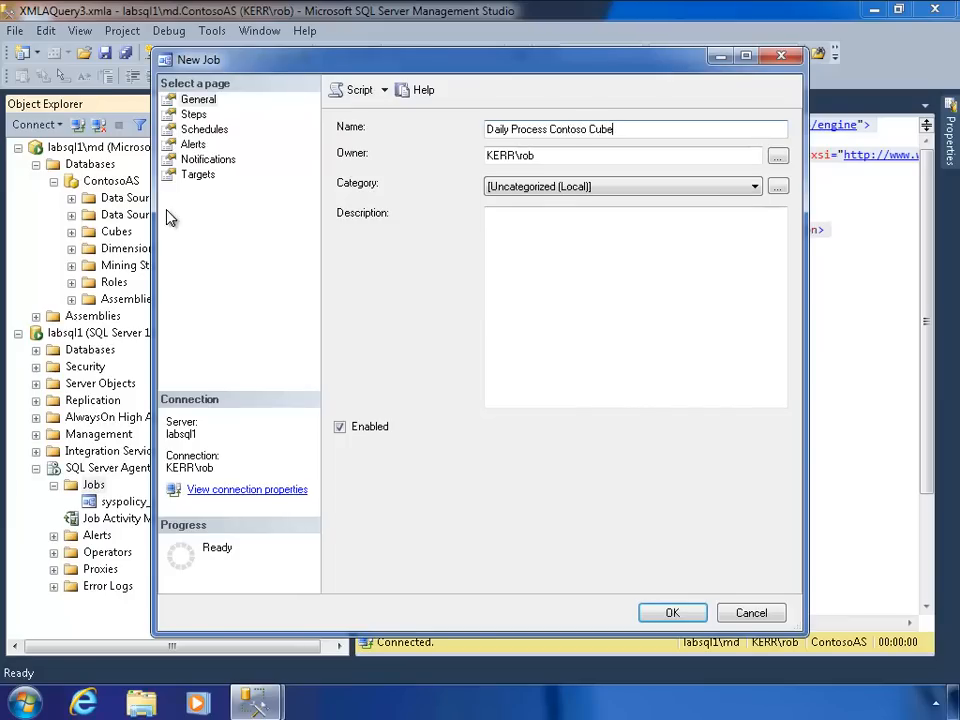
Add a job step named "Process Full Database" with the type SQL Server Analysis Services Command
left_click(191, 116)
left_click(381, 571)
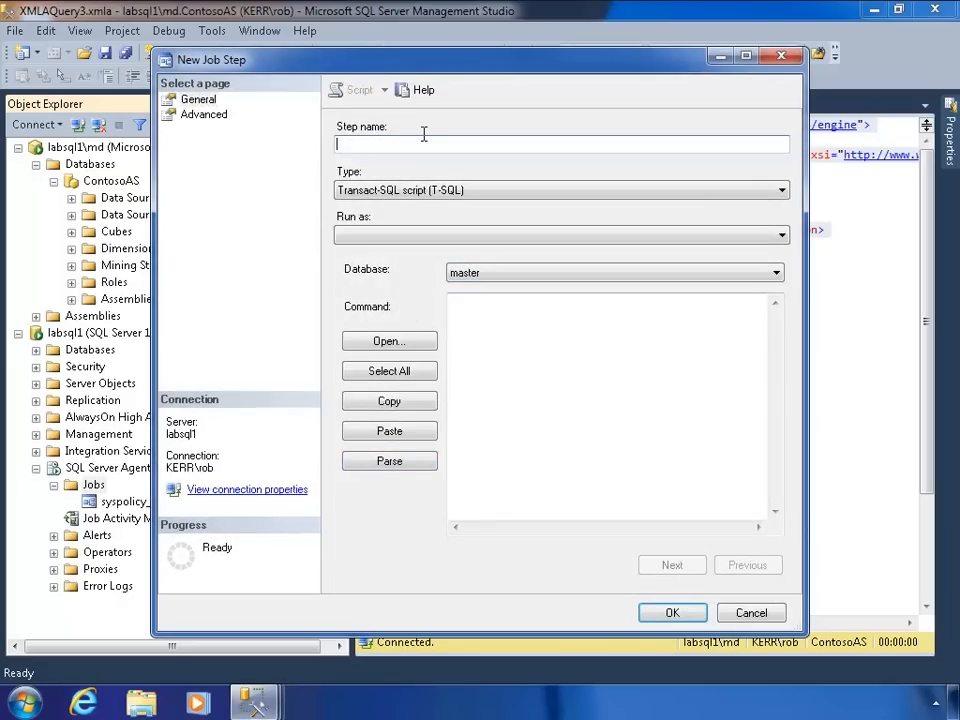
type("Process Full Database")
key("Tab")
left_click(407, 190)
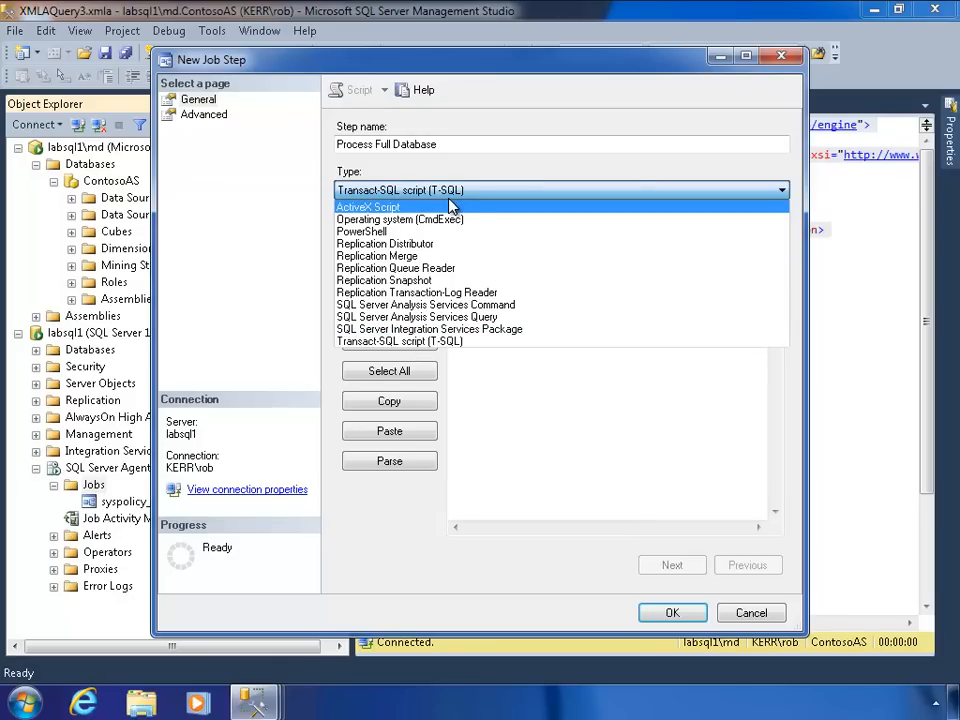
left_click(425, 306)
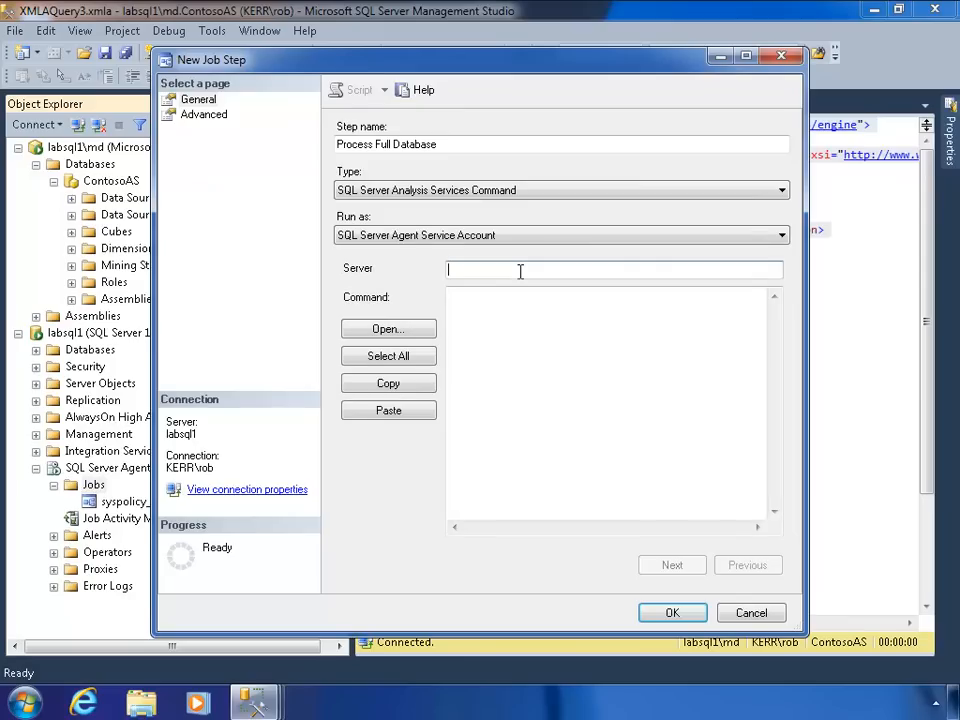
Set the job step's server to labsql1\md, paste the copied XMLA script as its command, and confirm the step
type("labsql1\\md")
left_click(559, 370)
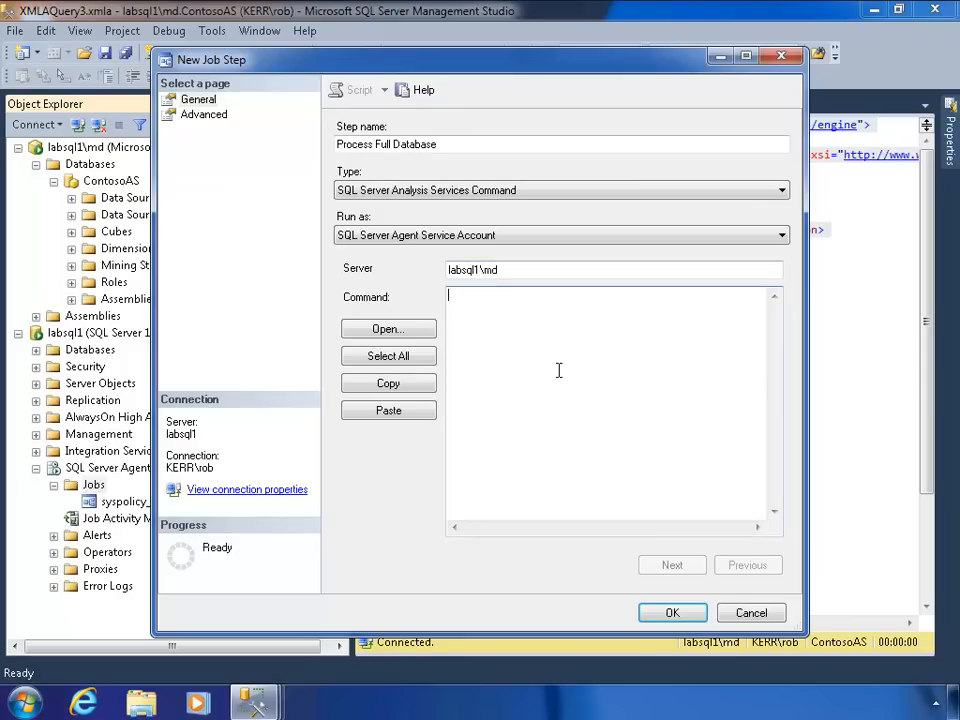
key("ctrl+v")
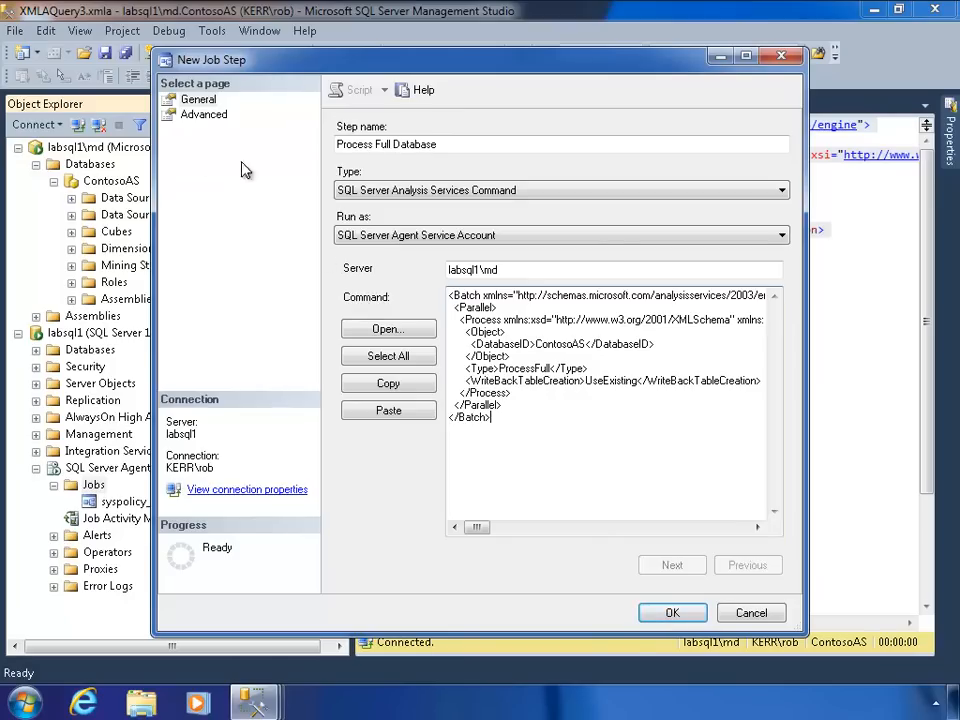
left_click(674, 614)
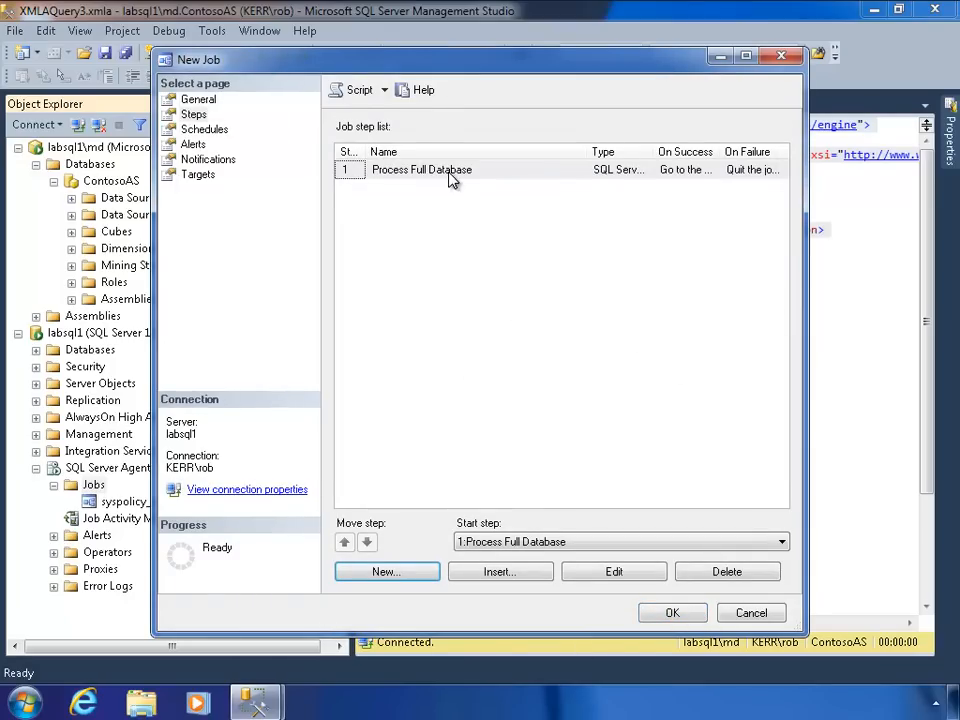
Add a recurring schedule named "Daily 5AM" that occurs daily once at 5:00:00 AM, and save the job
left_click(204, 129)
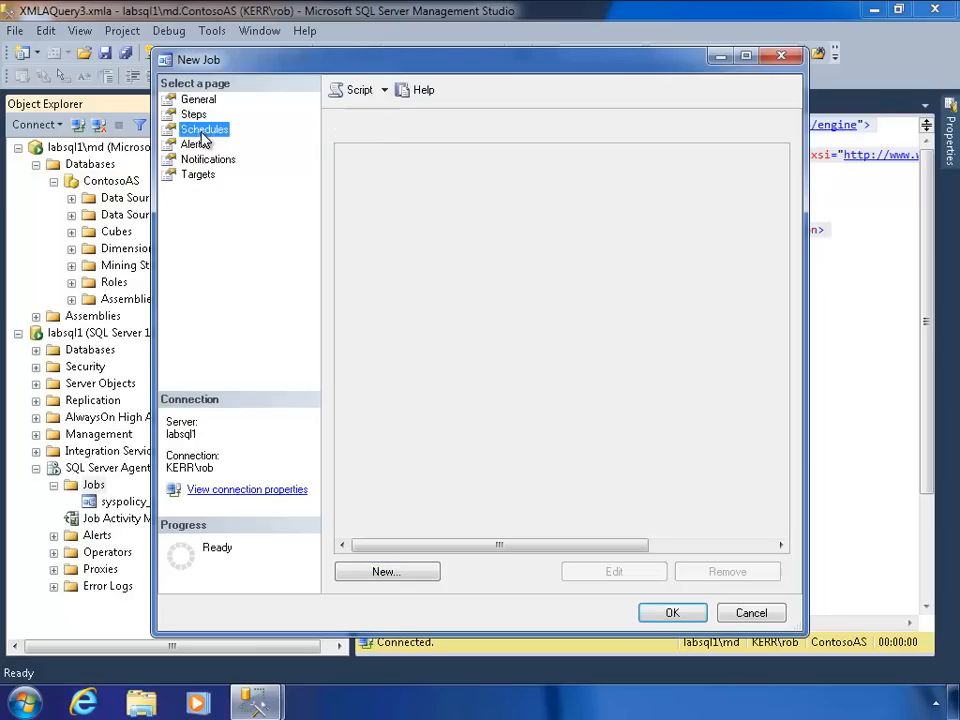
left_click(390, 572)
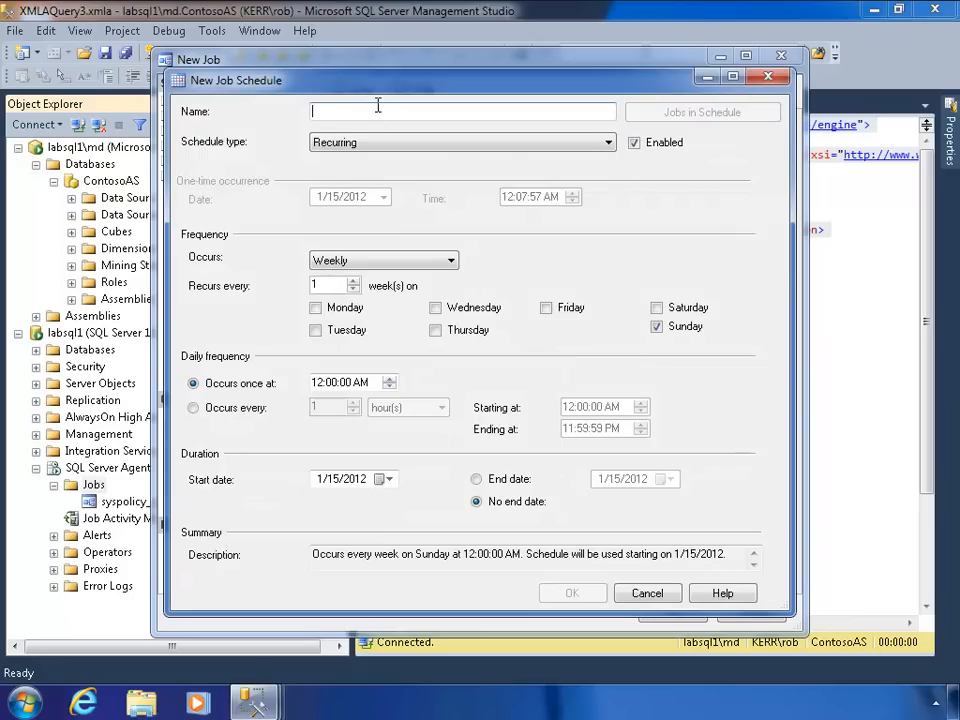
type("Dai")
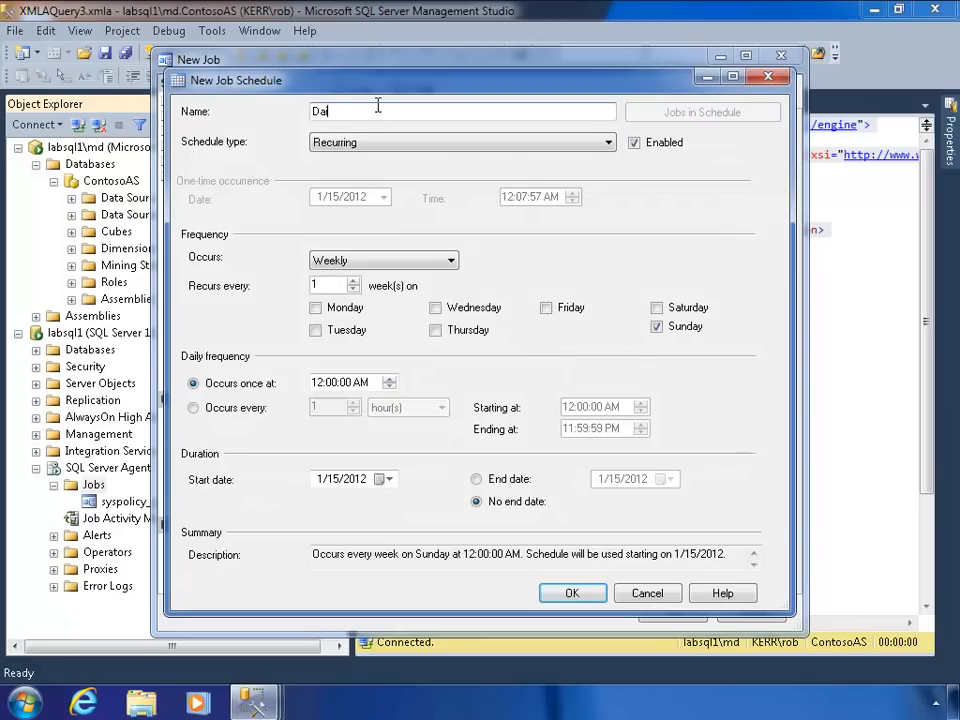
type("ly 5AM")
left_click(390, 260)
left_click(350, 274)
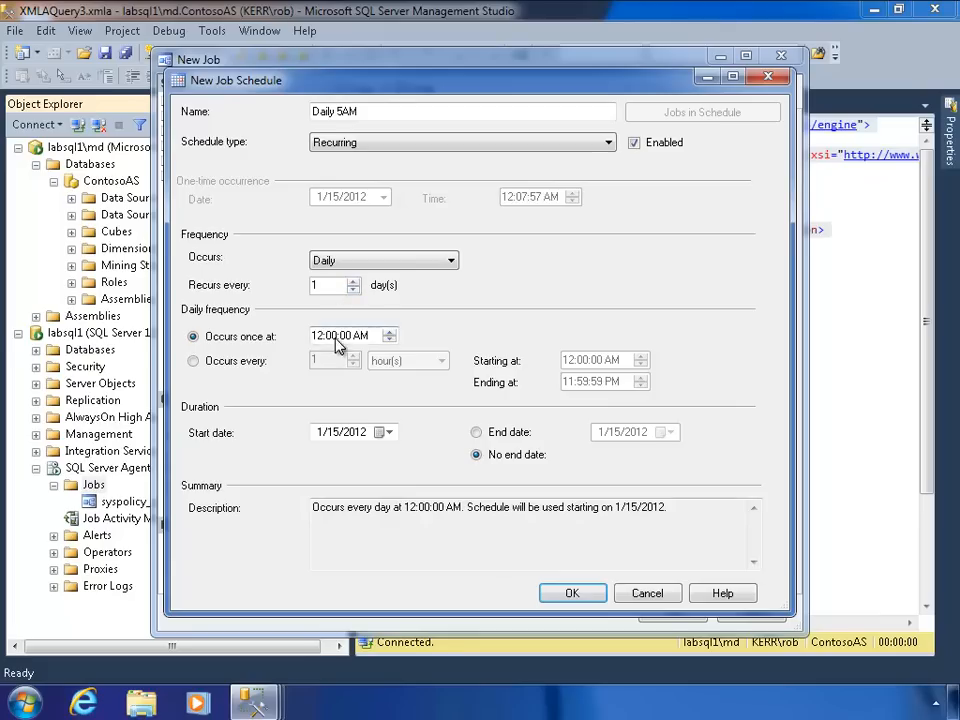
left_click(318, 337)
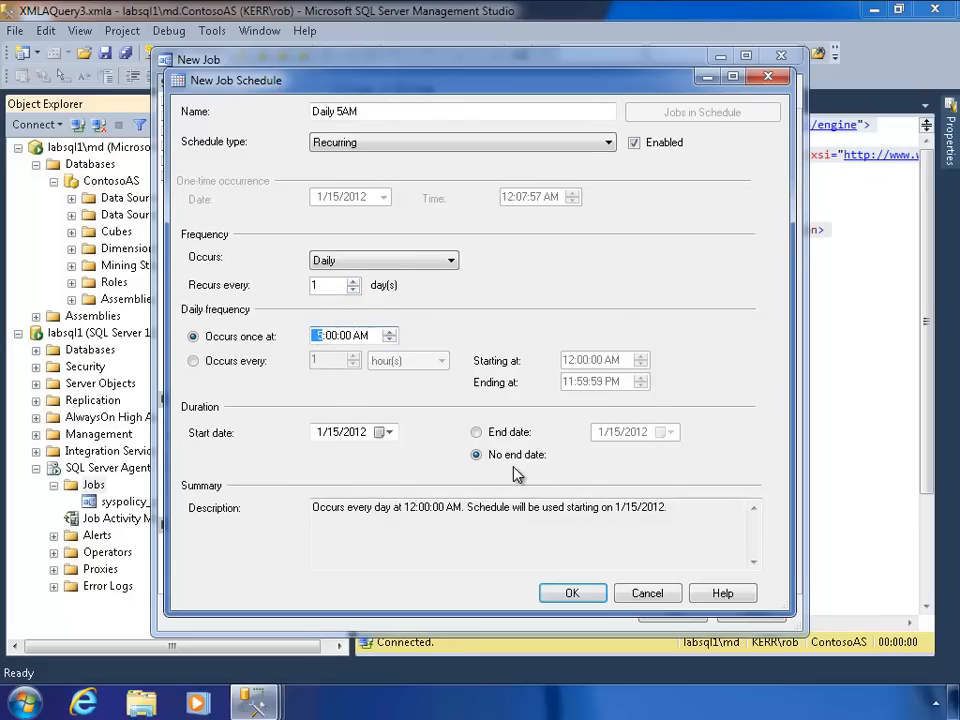
left_click(577, 597)
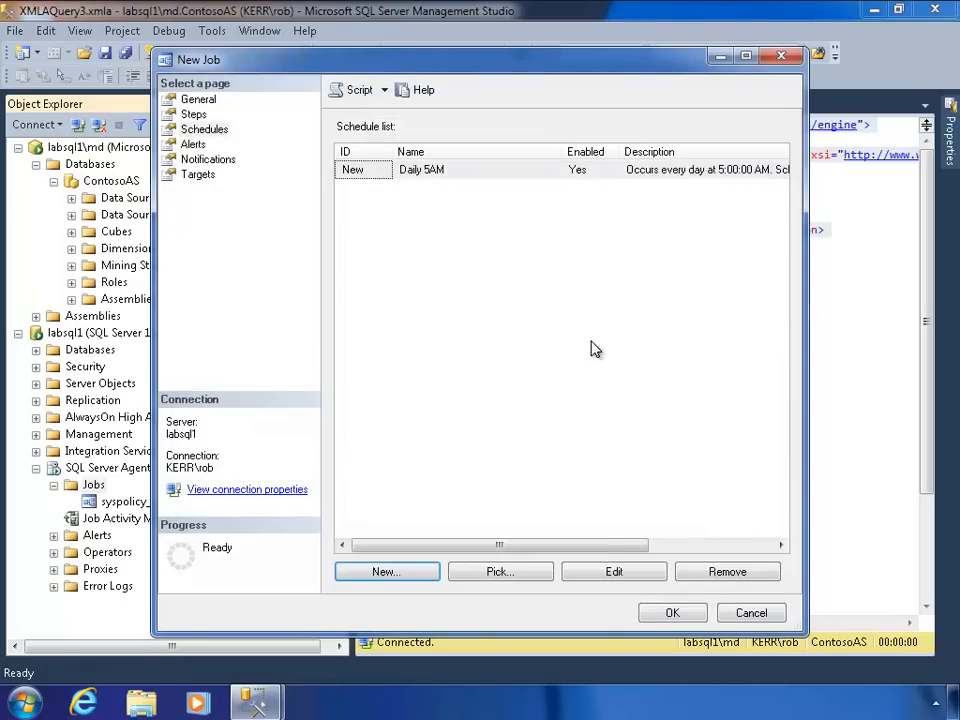
left_click(672, 613)
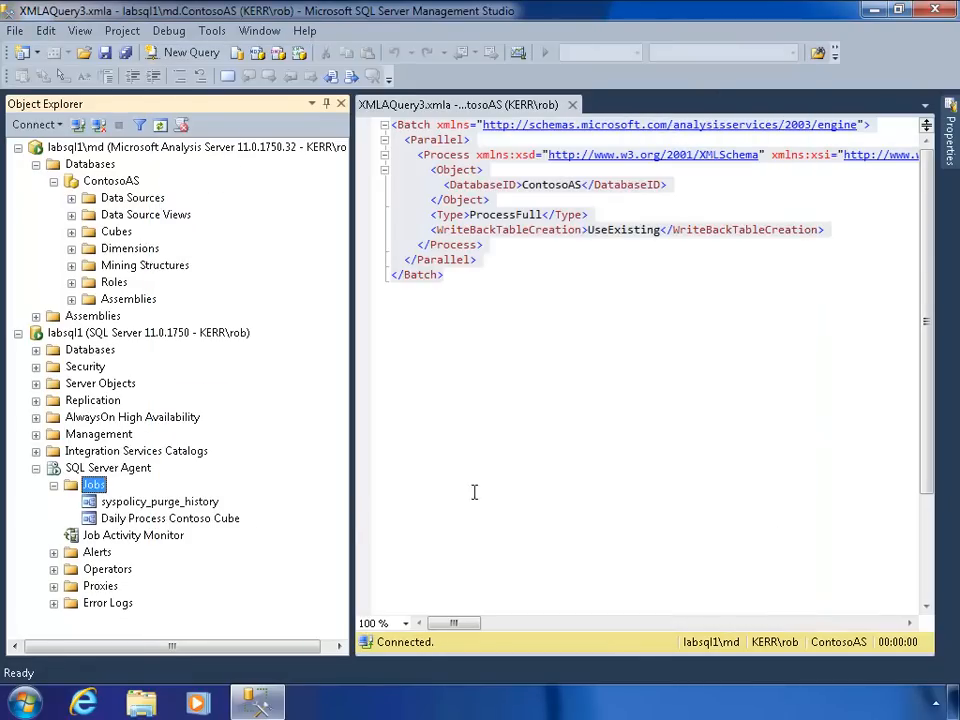
Close the XMLA query window and start the Daily Process Contoso Cube job
left_click(214, 519)
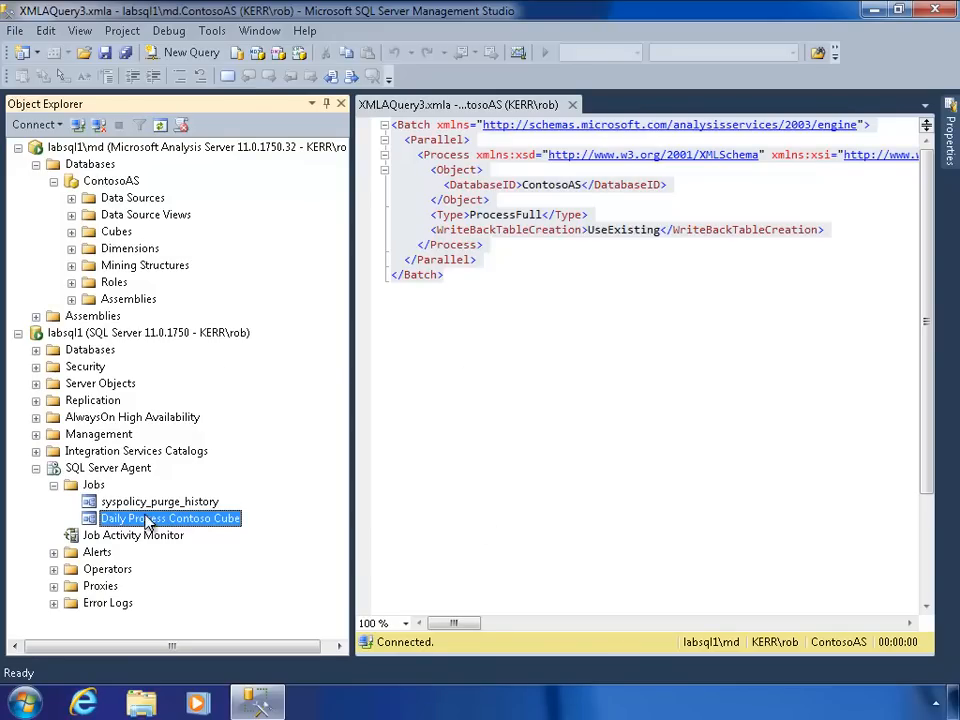
left_click(573, 105)
left_click(82, 463)
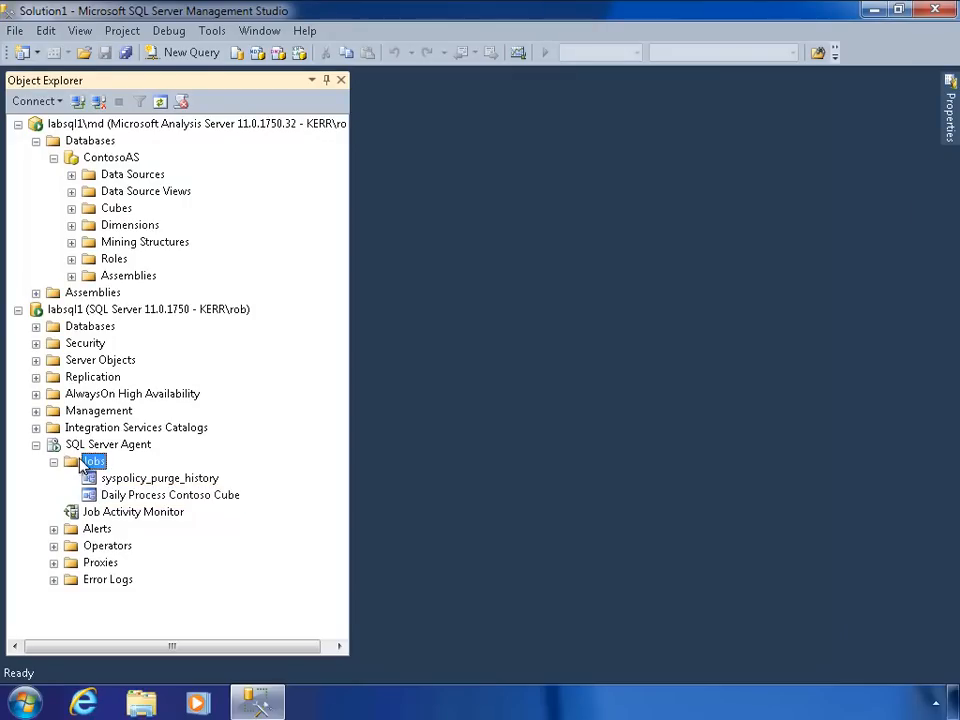
right_click(125, 498)
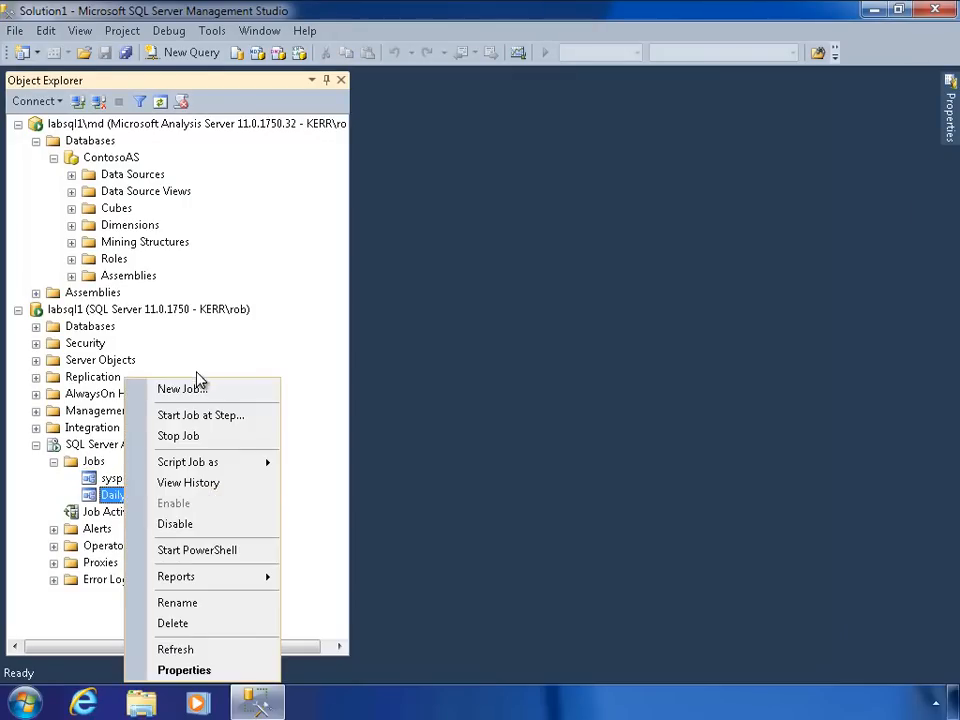
left_click(195, 422)
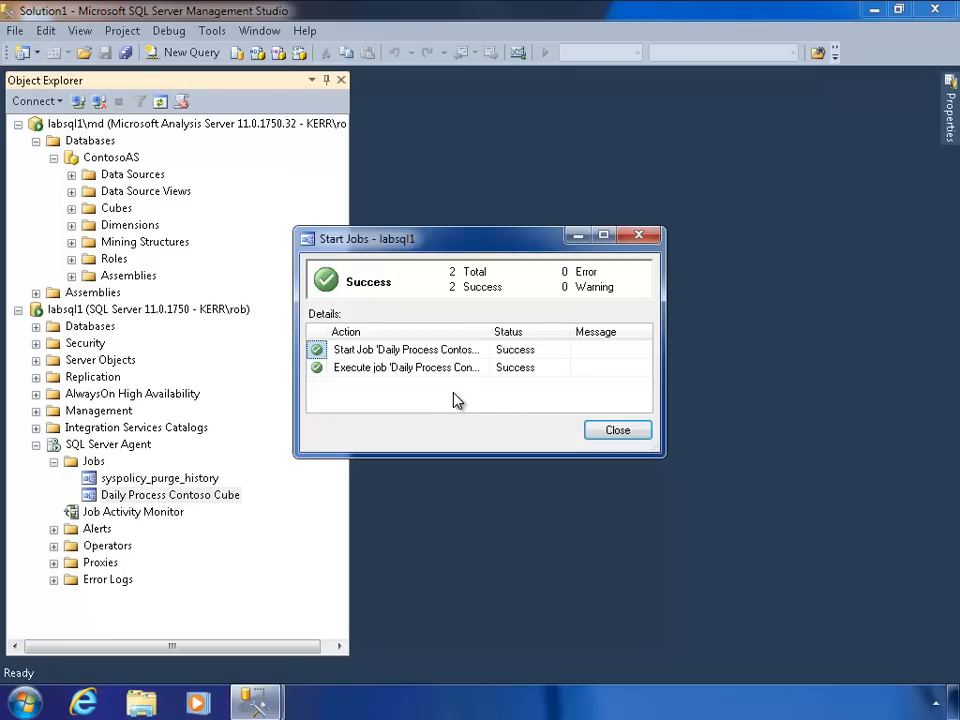
Dismiss the job start report and open the Daily Process Contoso Cube job's history in a maximized log viewer
left_click(620, 432)
right_click(229, 505)
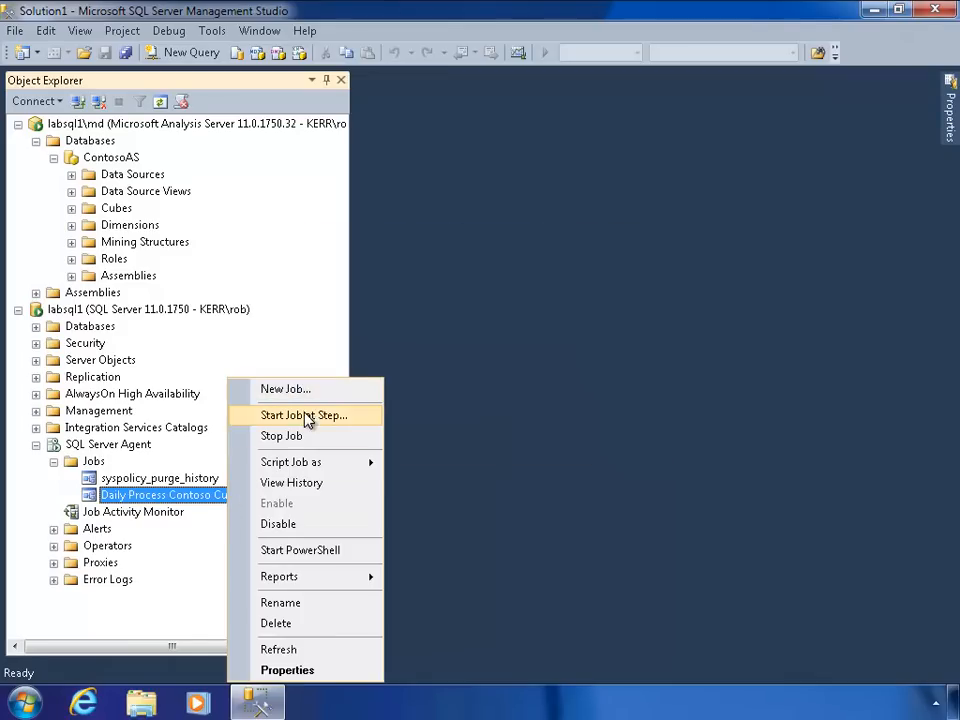
left_click(292, 483)
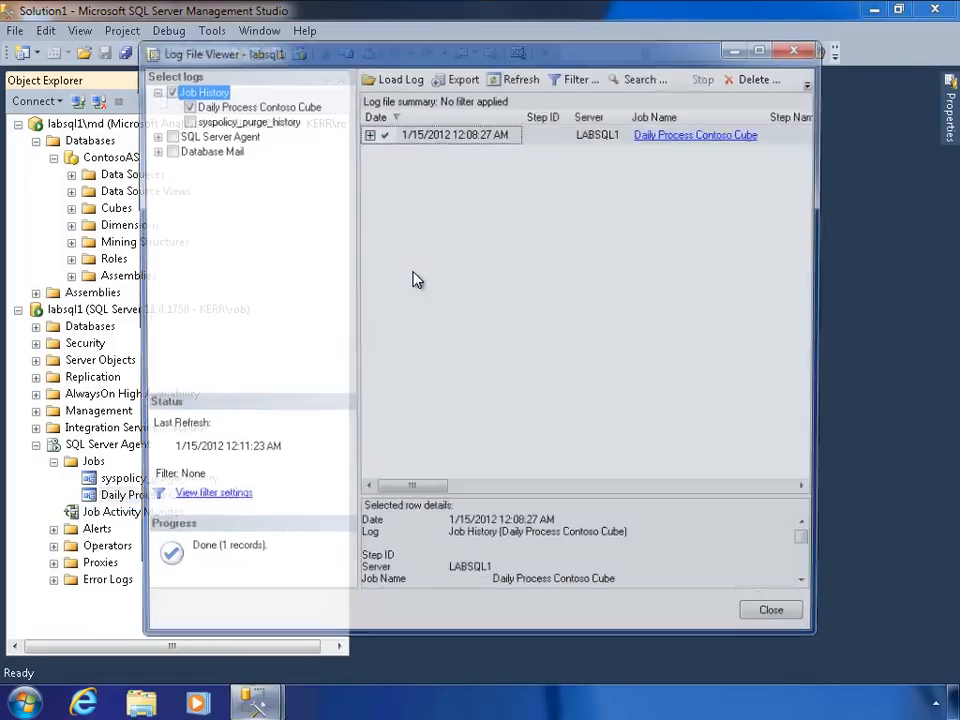
double_click(512, 50)
Enlarge the row details area and examine the logged job run and the details of its step 1 entry
left_click(229, 89)
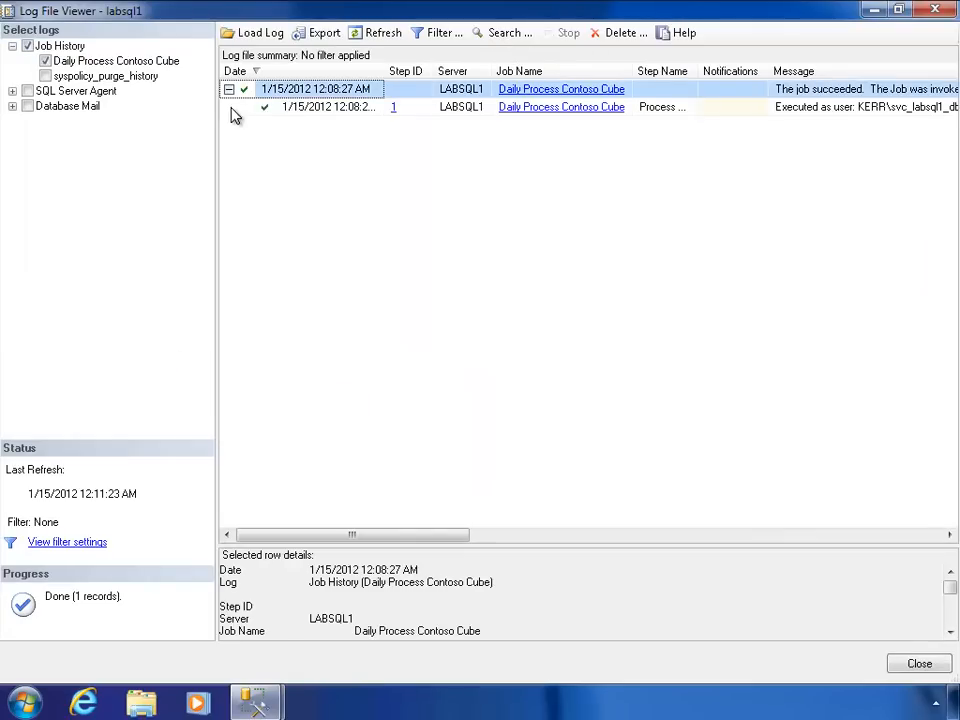
left_click(302, 107)
left_click(229, 89)
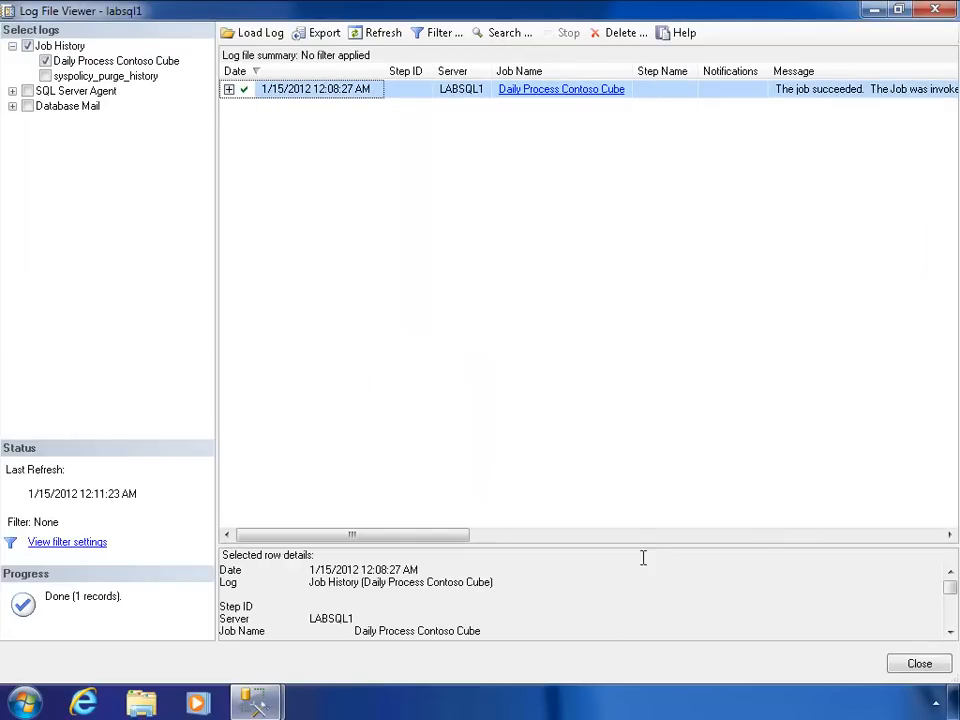
left_click_drag(643, 544, 636, 230)
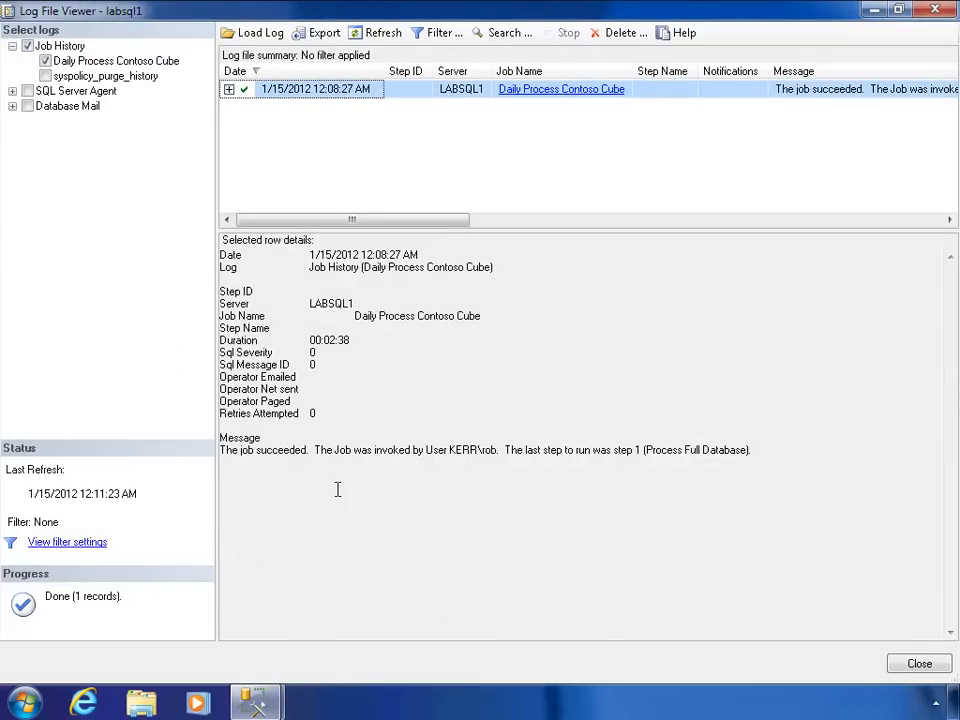
left_click(229, 89)
left_click(315, 107)
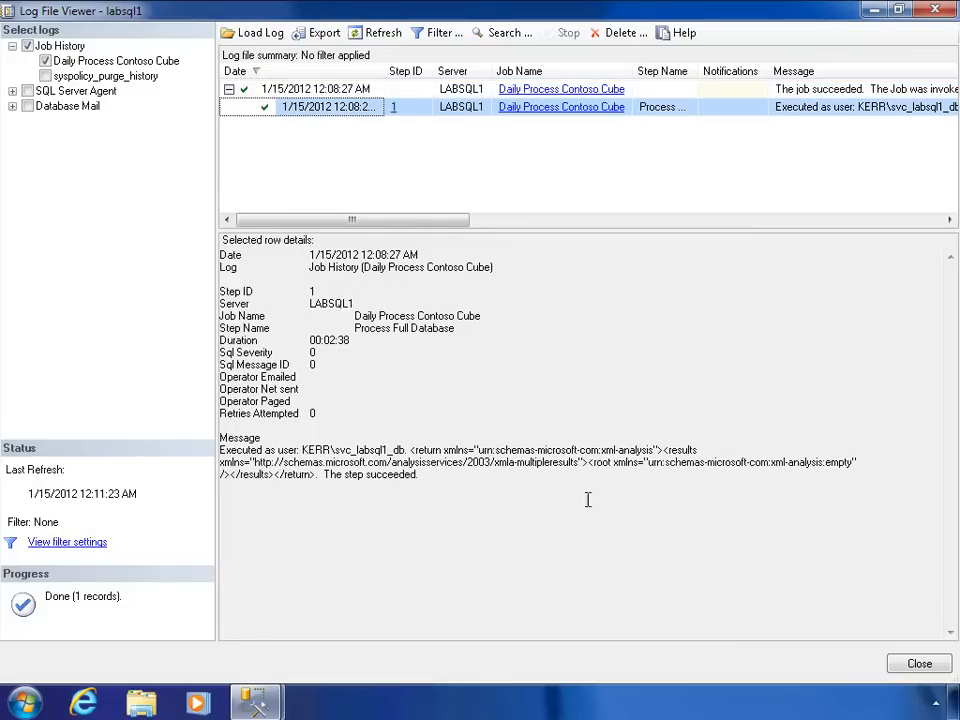